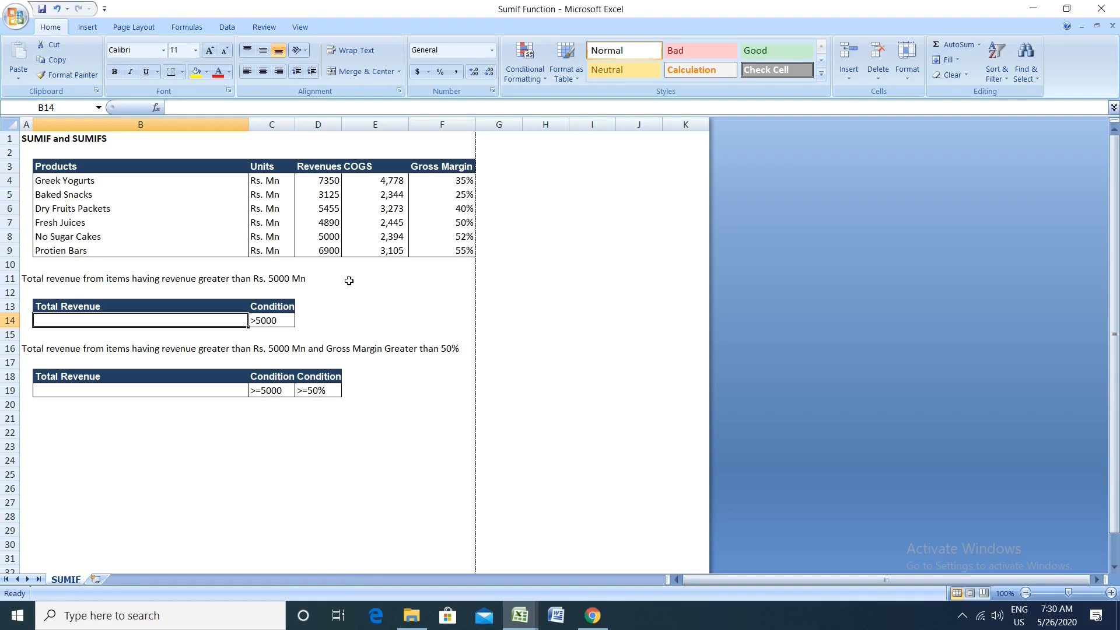
click(44, 286)
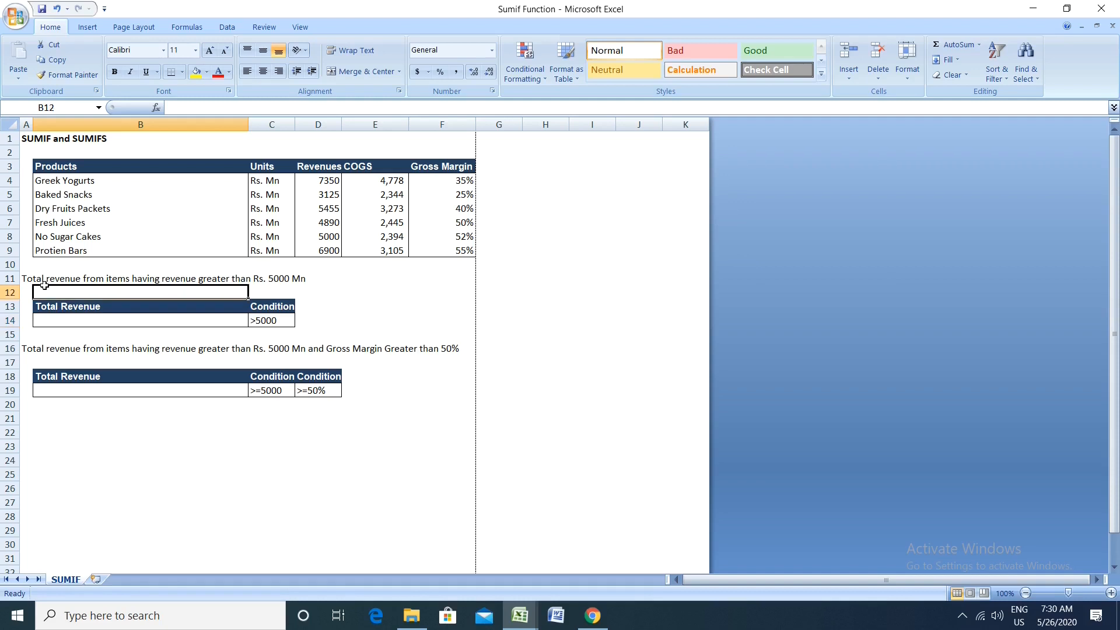
click(108, 303)
key(Down)
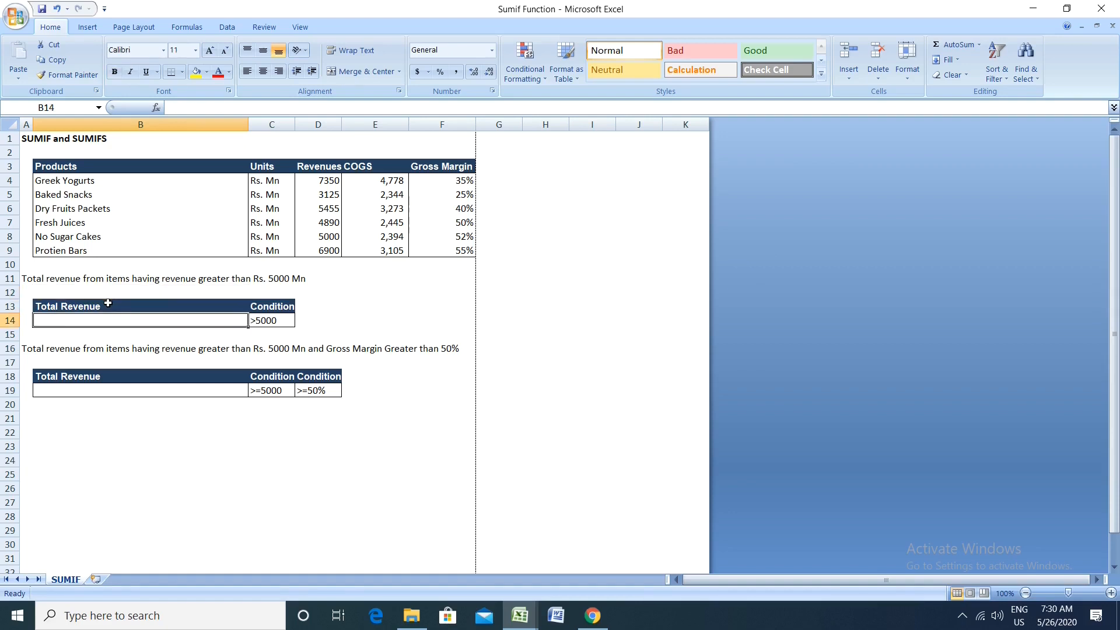
key(Right)
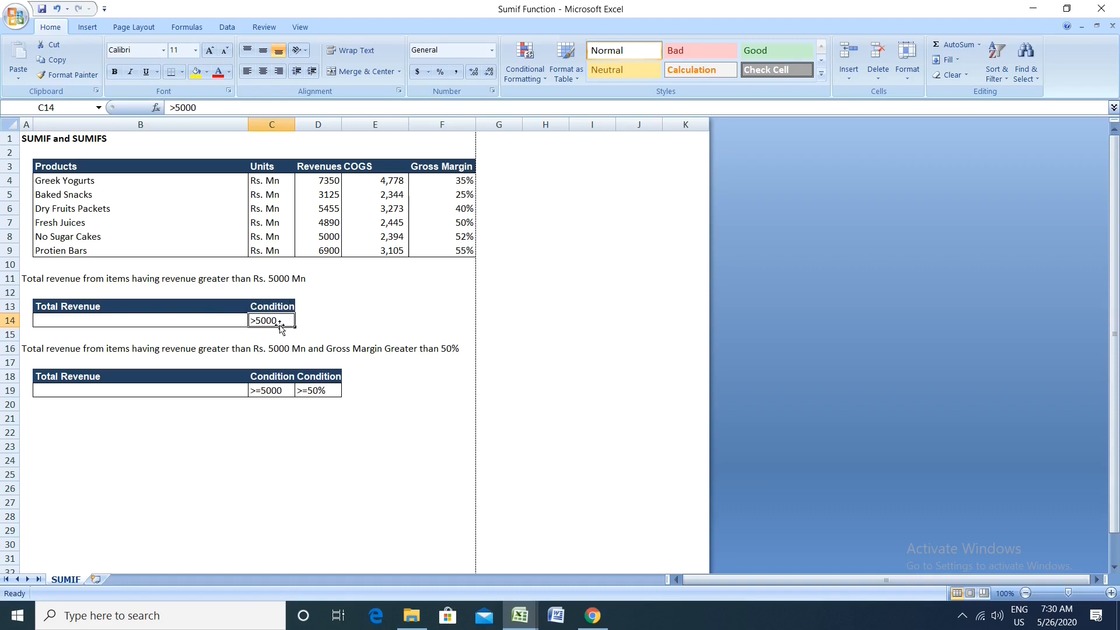
Step: Start a SUMIF formula in B14 with the revenue cells D4:D9 as its range
click(227, 320)
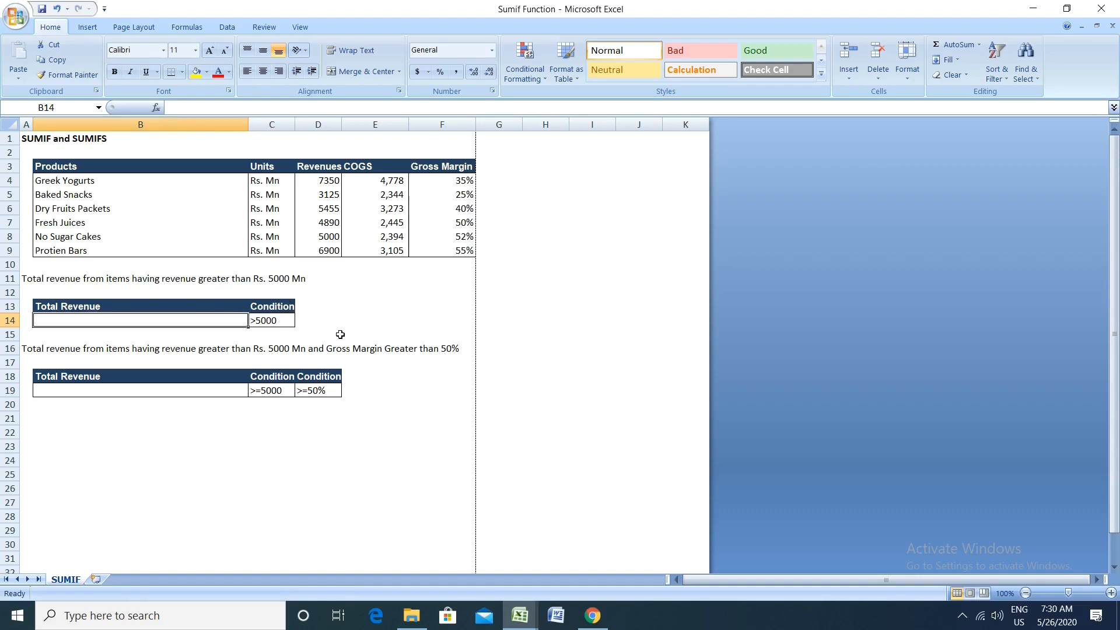
text(=sumi)
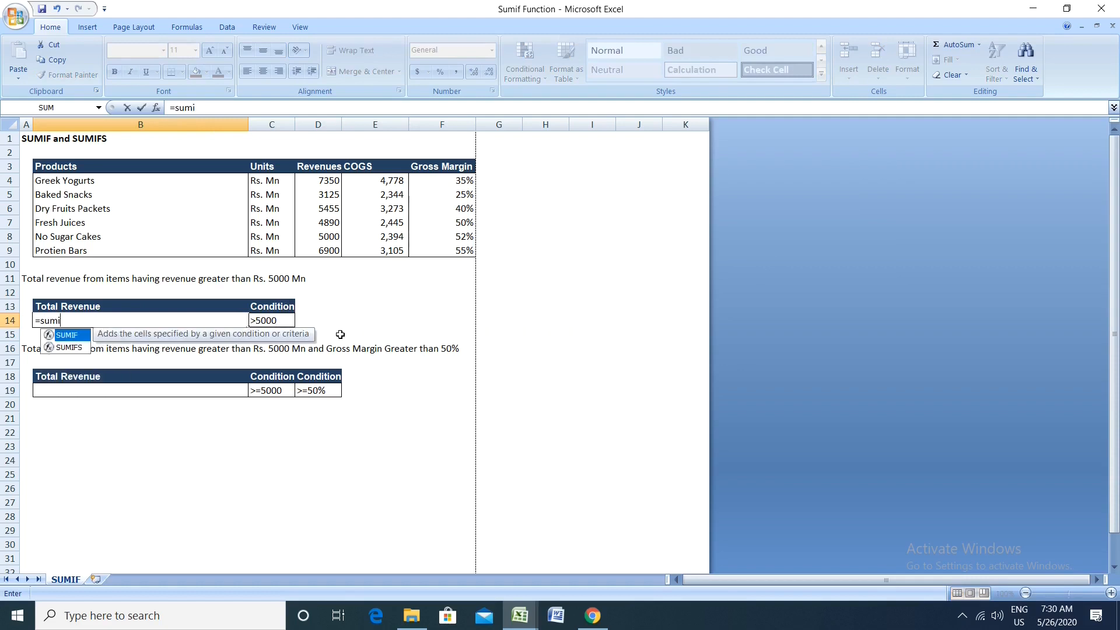
text(f()
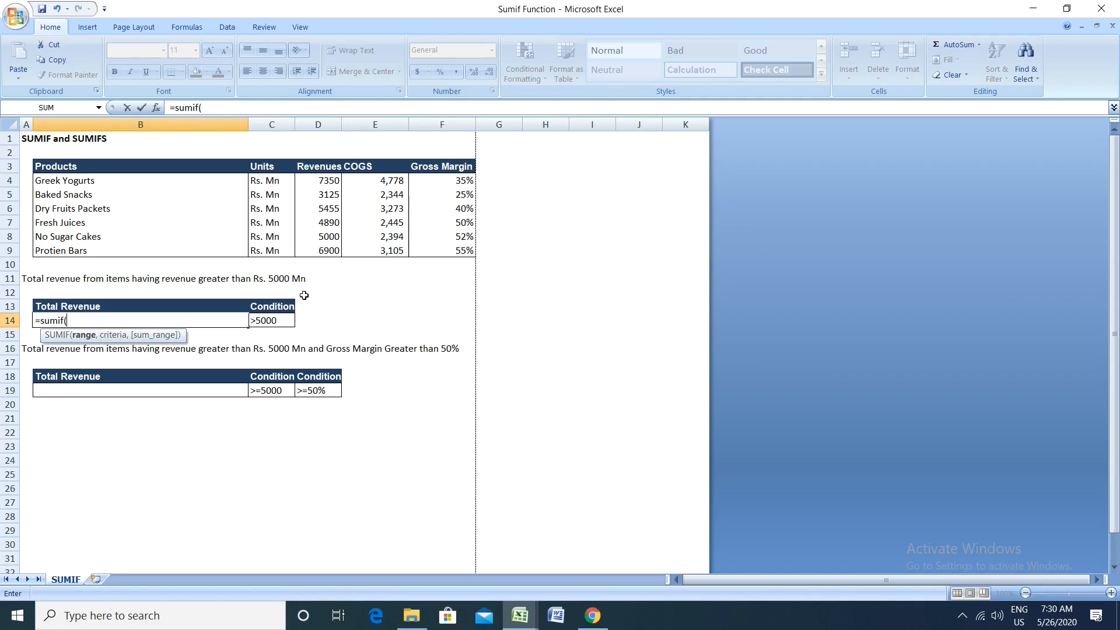
click(318, 182)
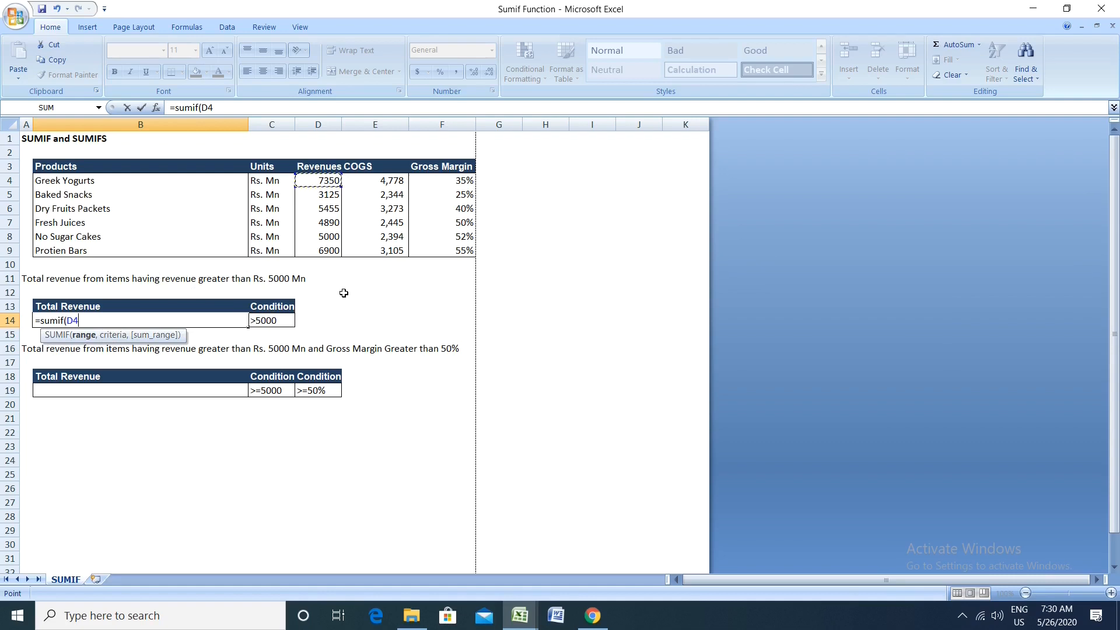
key(shift+Down)
key(shift+Down)
key(shift+Down)
key(shift+Down)
key(shift+Down)
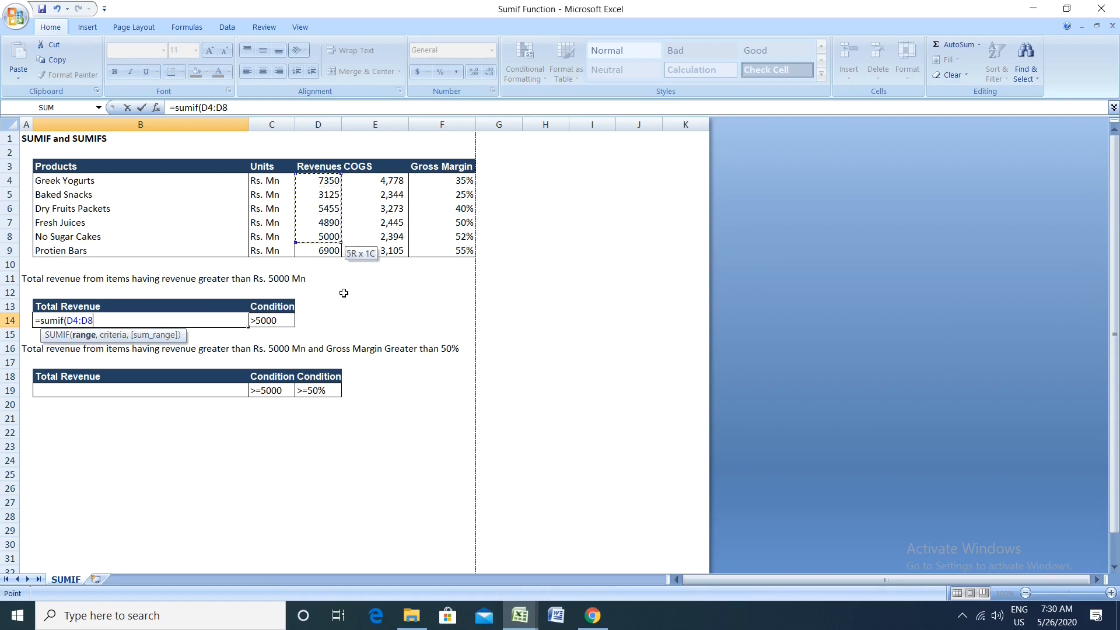
Step: Complete the SUMIF formula in B14 with C14 as the criteria and D4:D9 as the sum range
text(,)
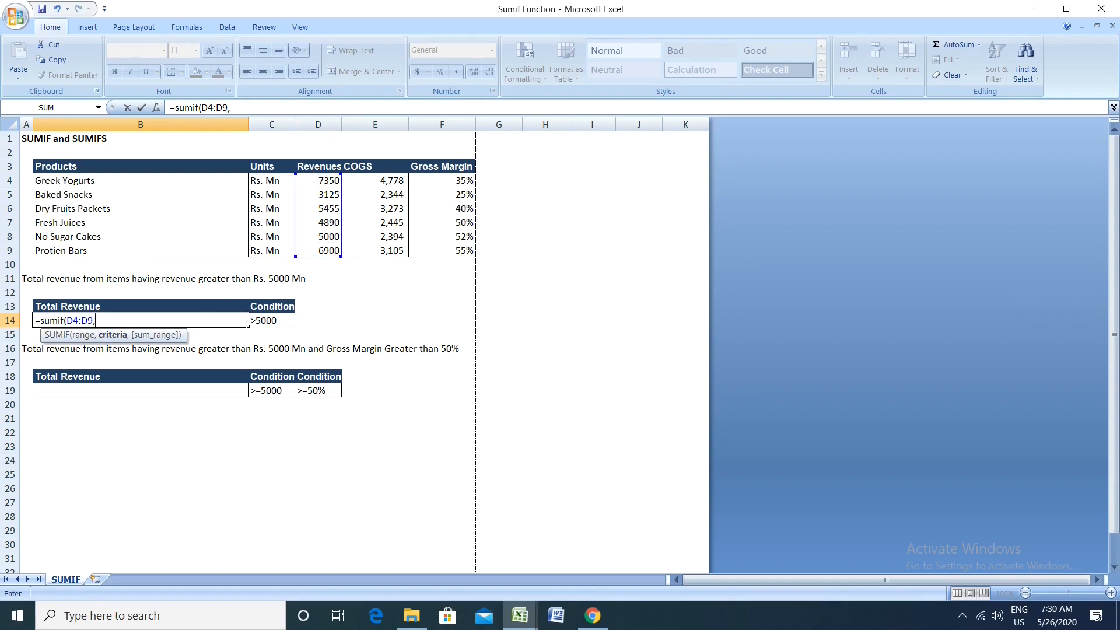
click(266, 321)
text(,)
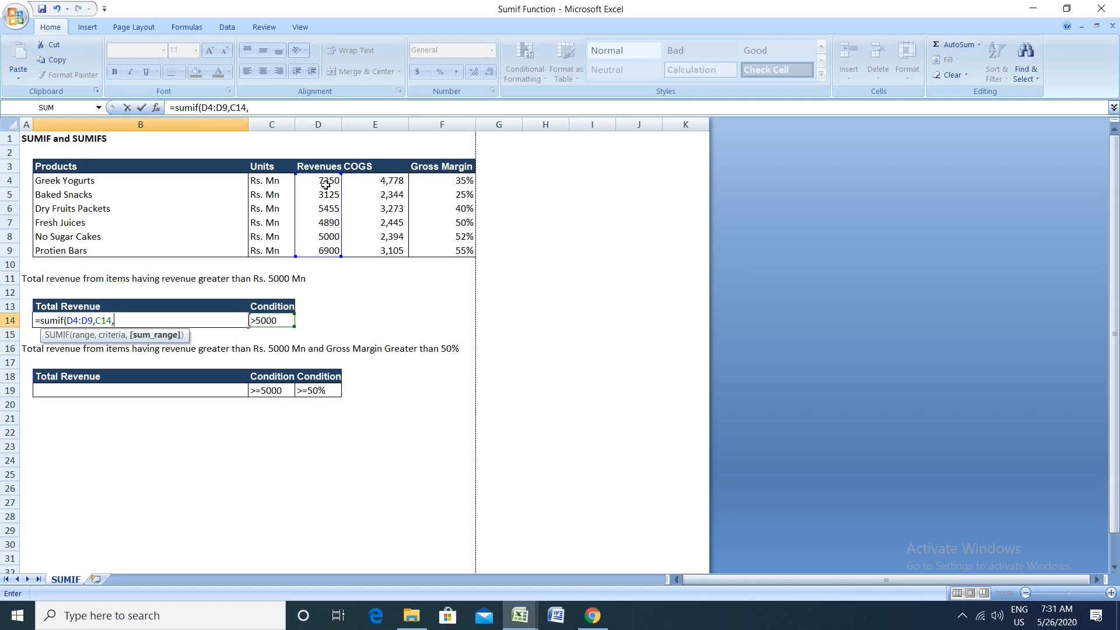
drag(326, 184, 330, 252)
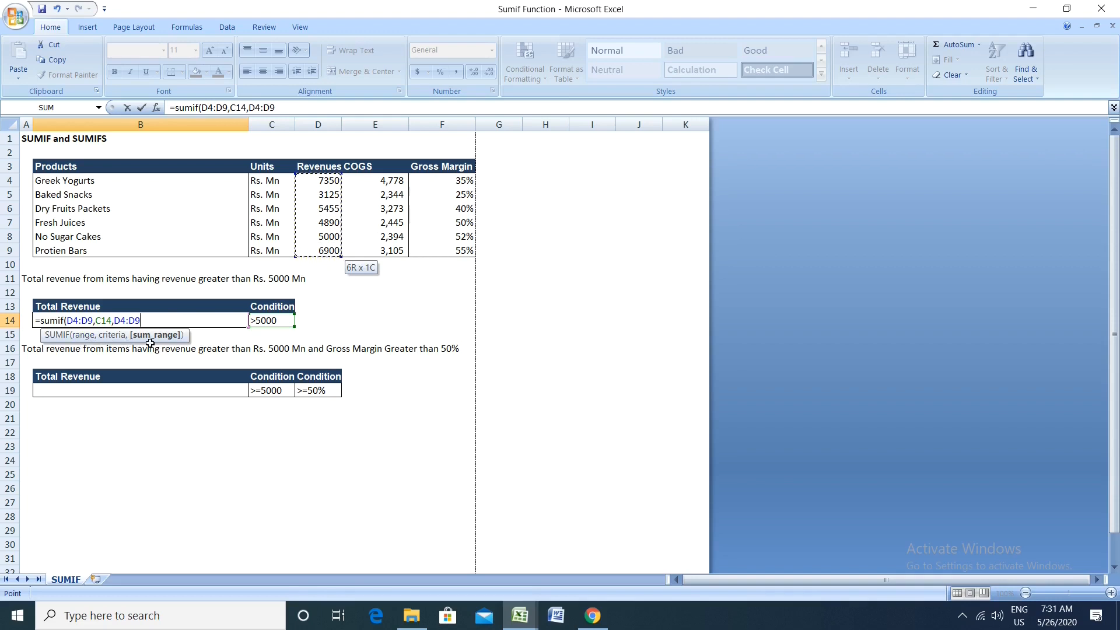
text())
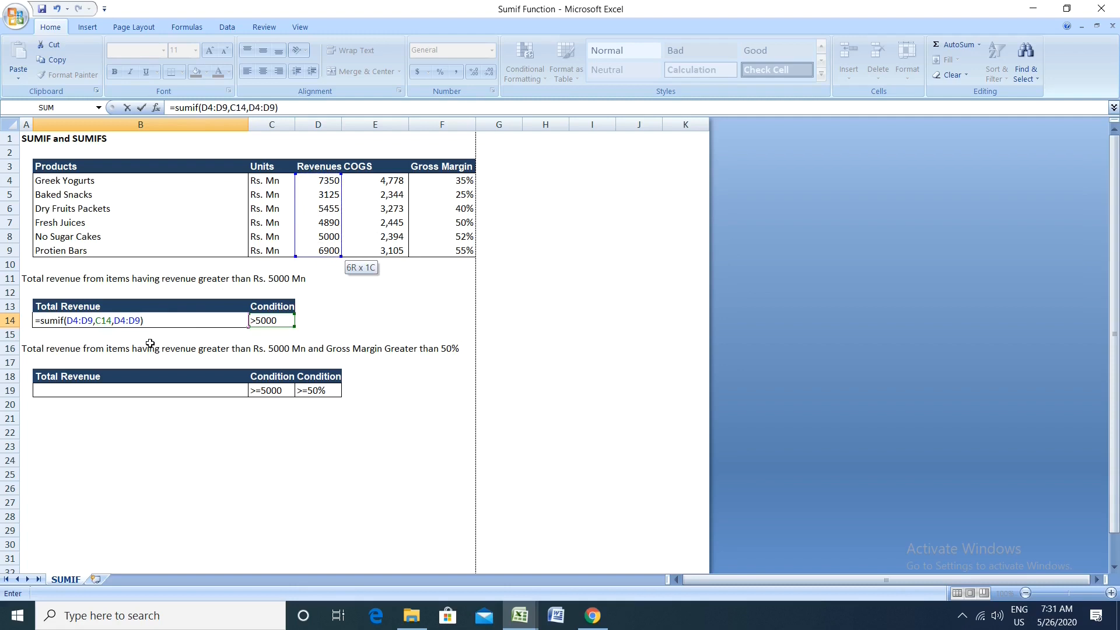
key(Return)
key(Up)
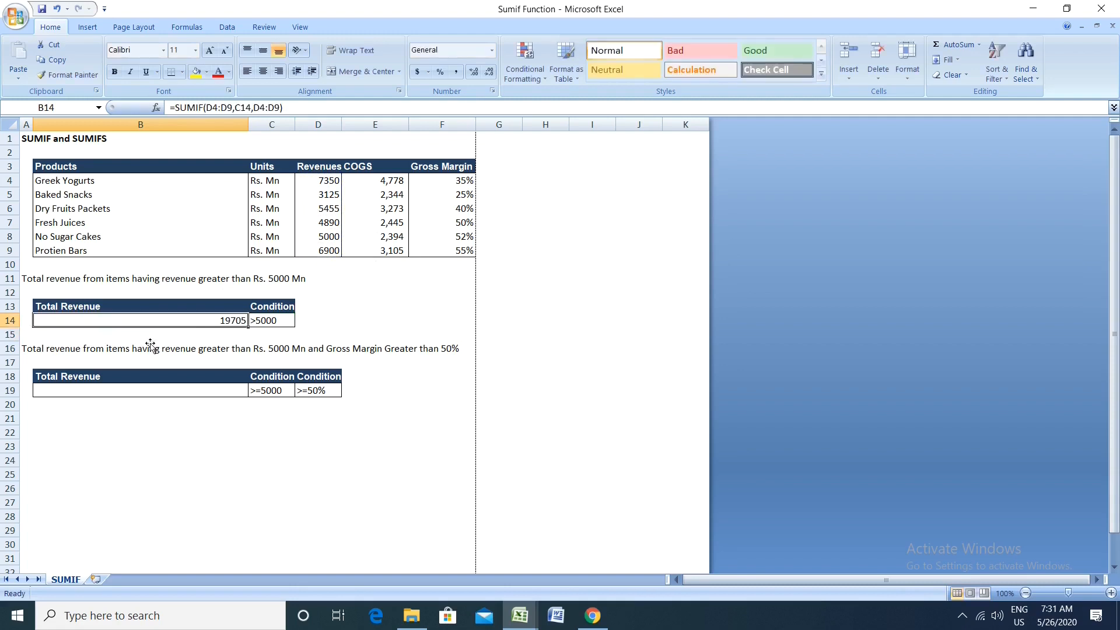
Step: Start an IF formula in H4 that tests whether the Greek Yogurts revenue in D4 is greater than 5000
key(F2)
key(Escape)
key(Up)
key(Up)
key(Up)
key(Up)
key(Up)
key(Up)
key(Up)
key(Up)
key(Up)
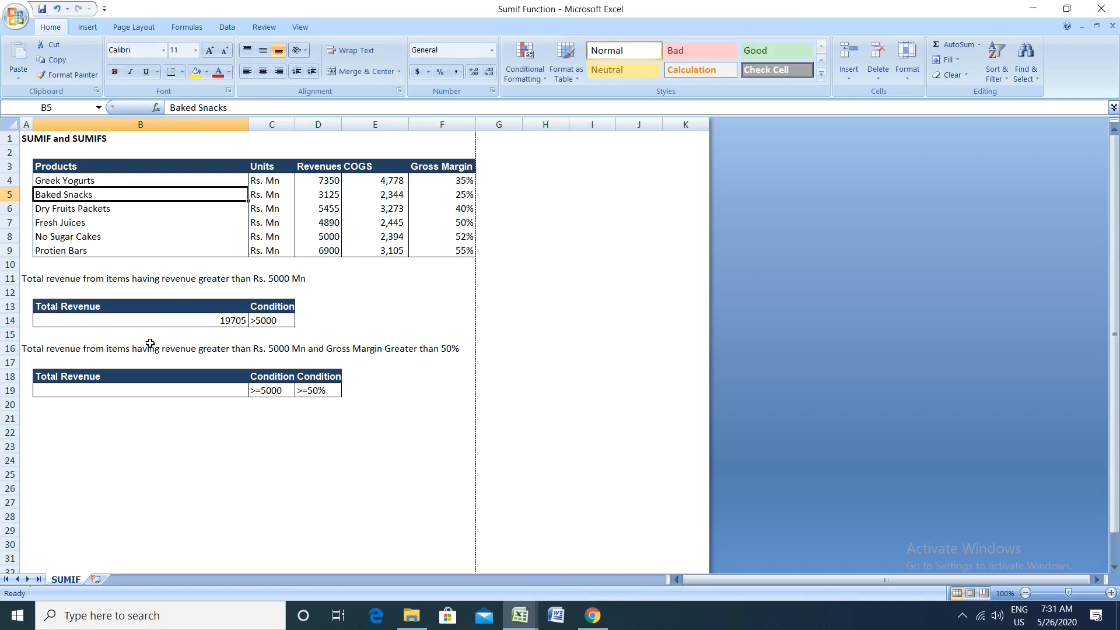
key(Right)
key(Right)
key(Right)
key(Up)
key(Right)
key(Right)
key(Right)
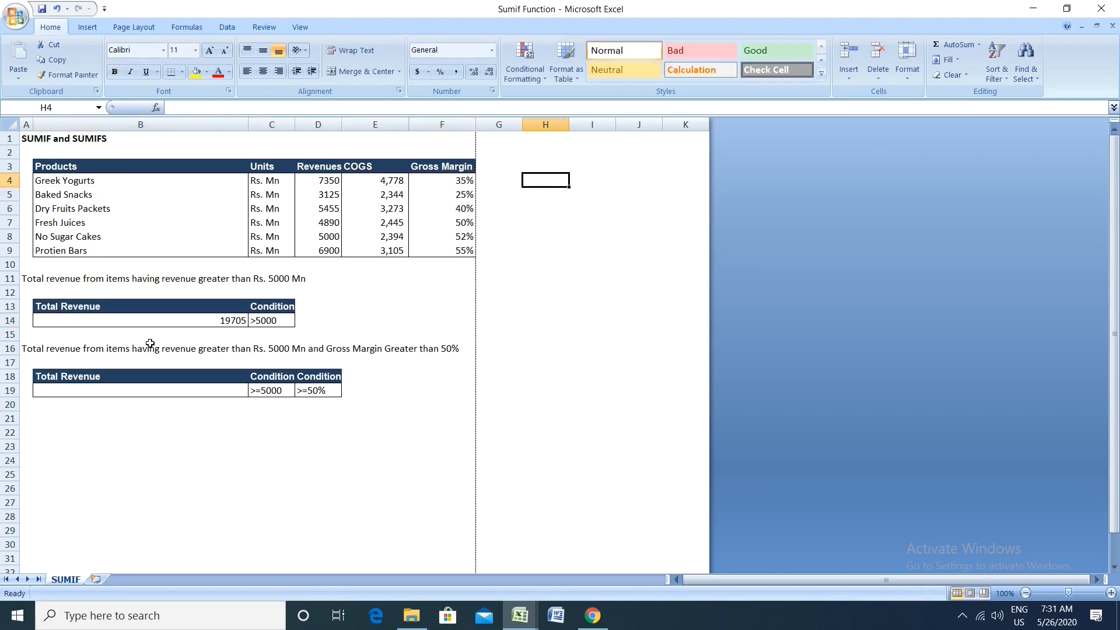
text(=)
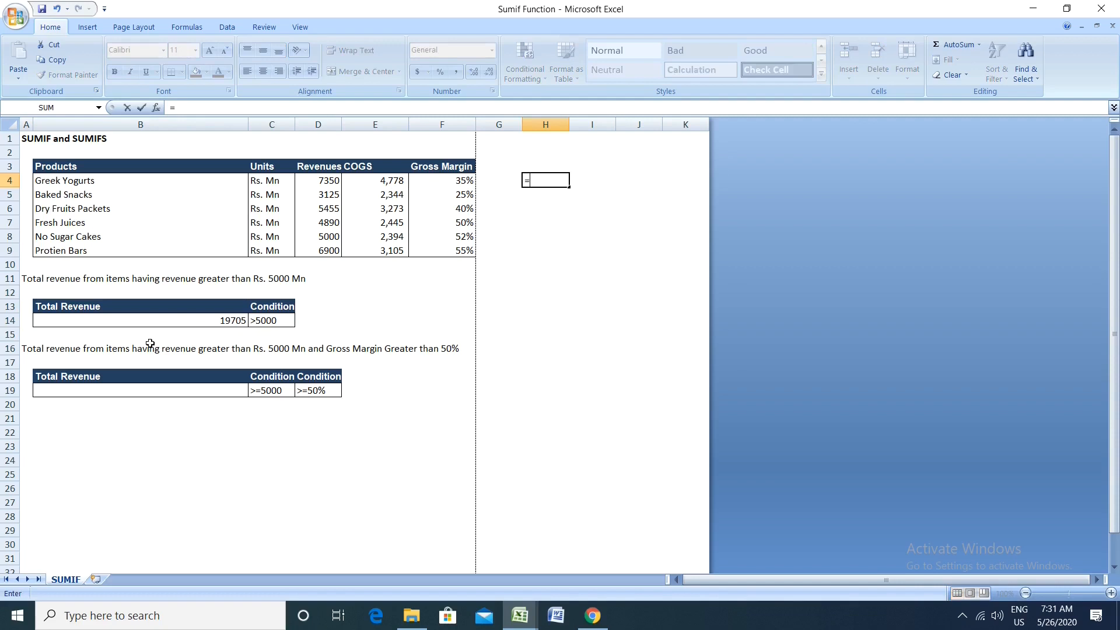
text(if()
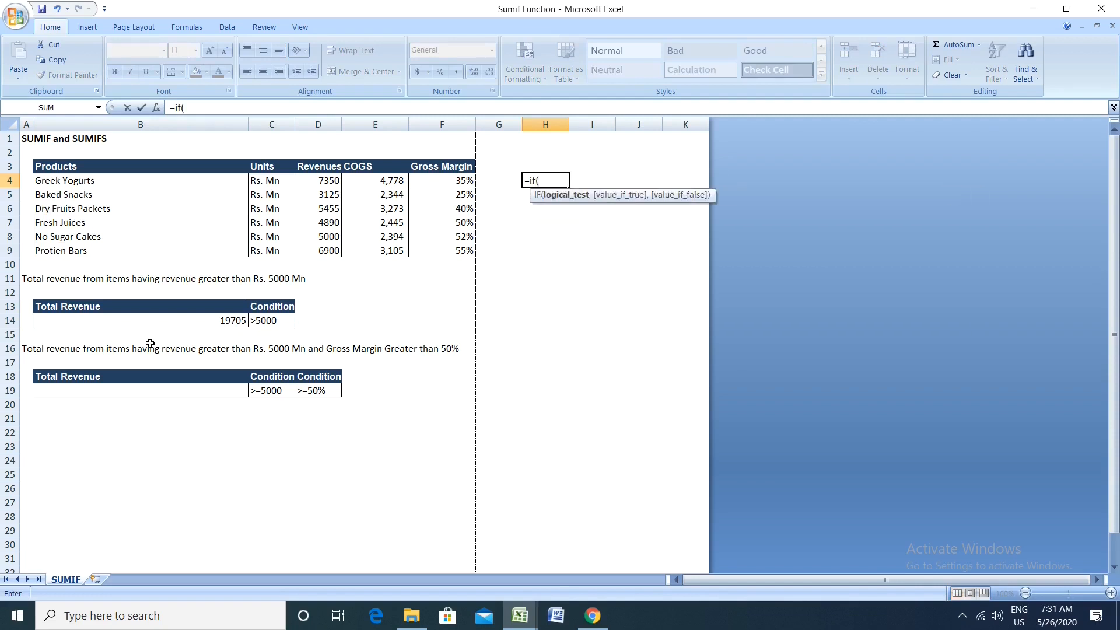
key(Left)
key(Left)
key(Left)
key(Left)
text(,)
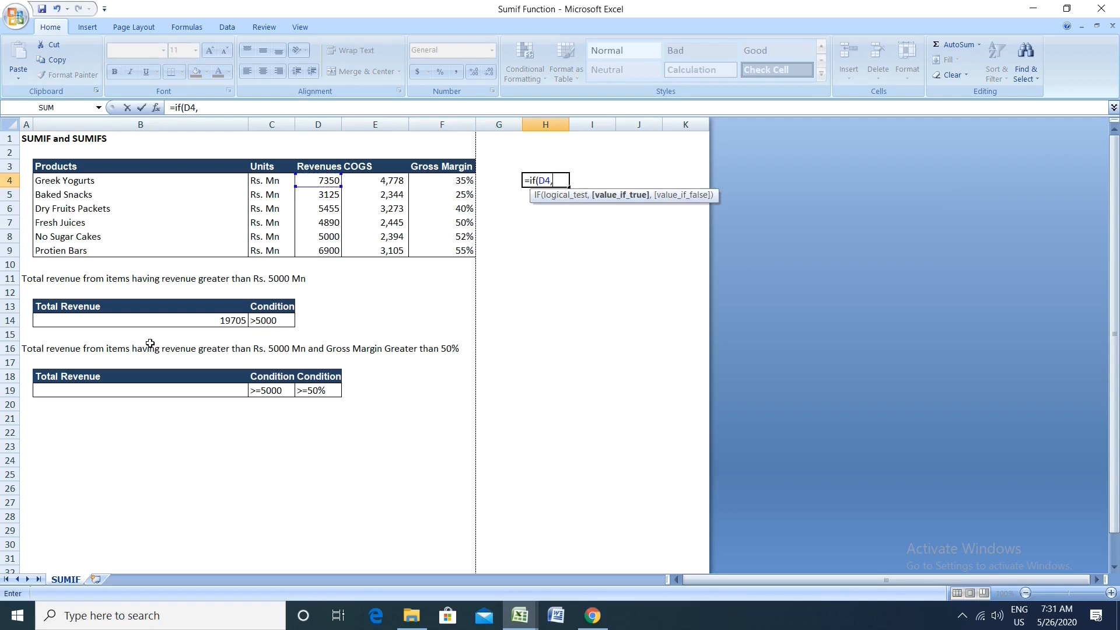
key(BackSpace)
text(>)
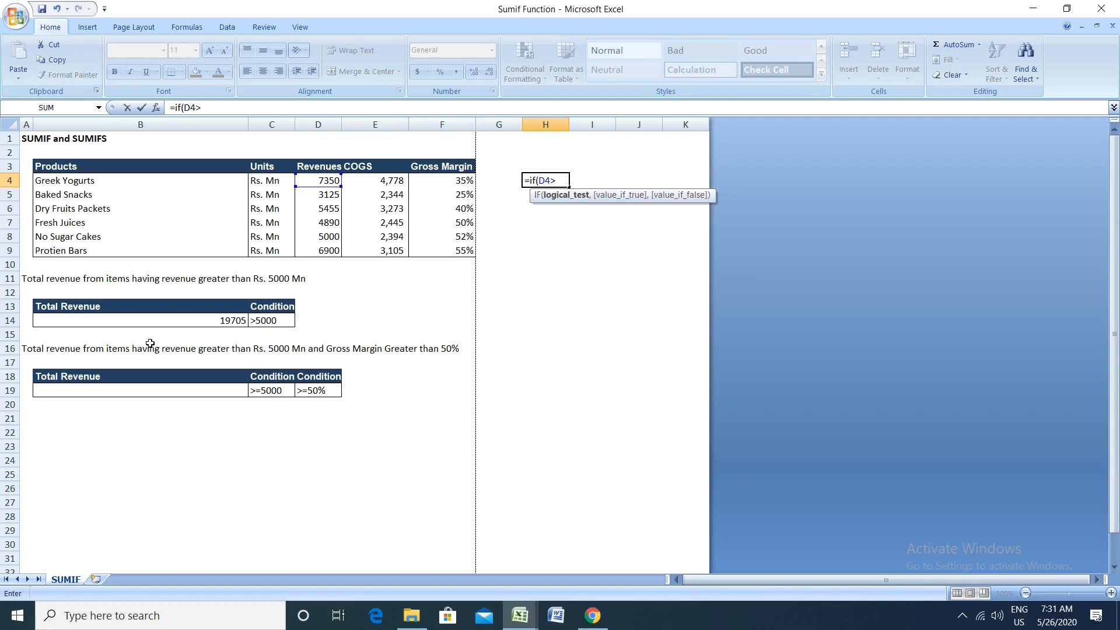
text(5000,)
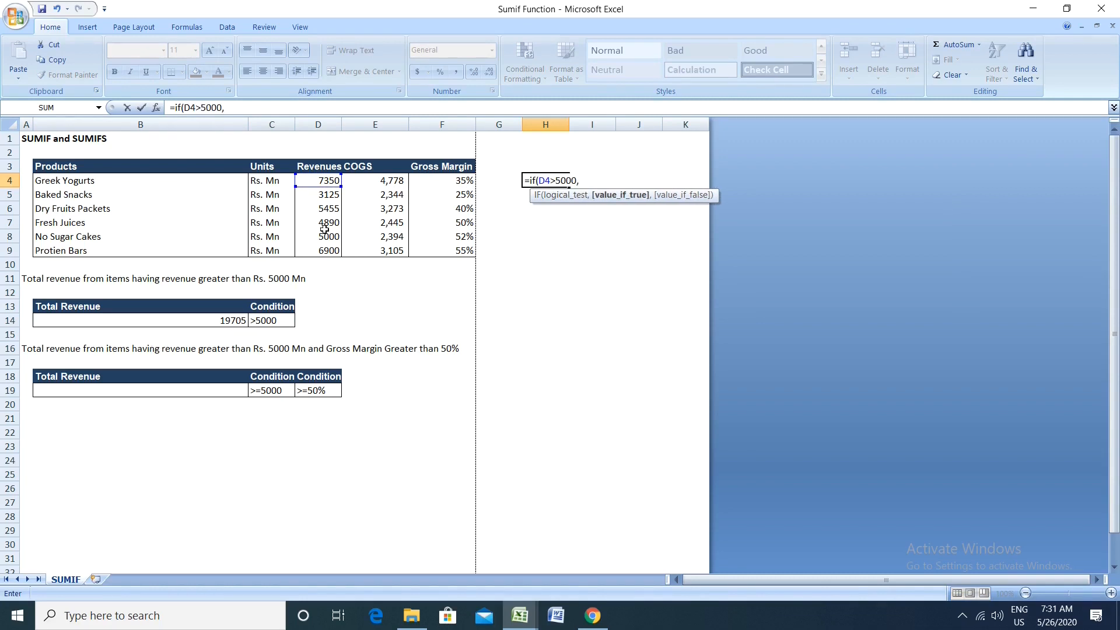
Step: Complete the IF formula in H4 so it returns D4 when the test is true and 0 otherwise
click(310, 181)
text(,0)
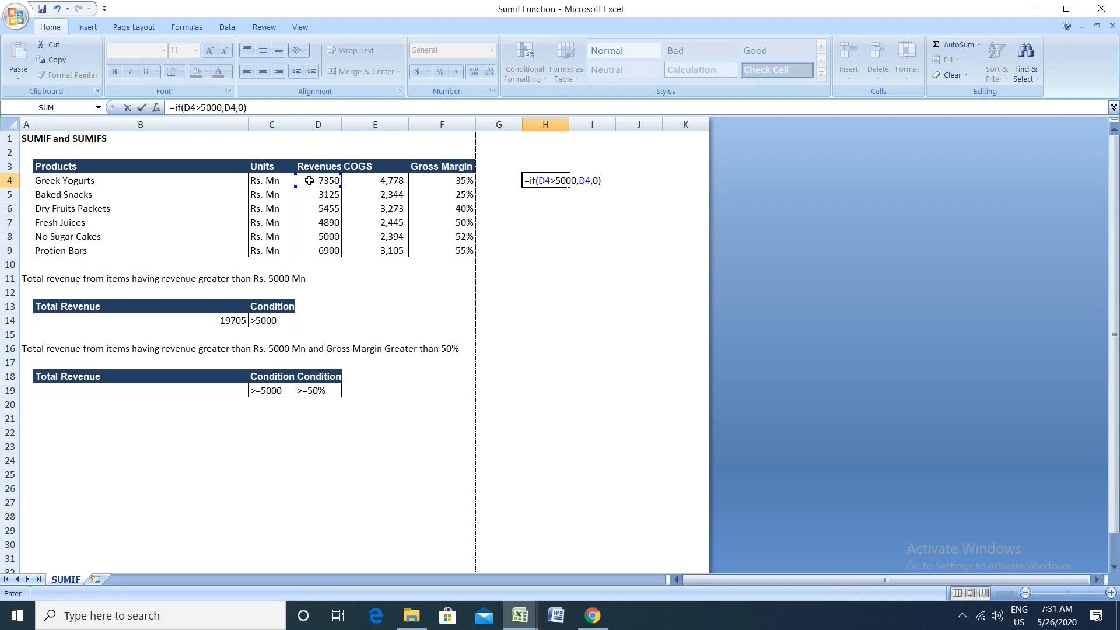
text())
key(Return)
Step: Copy the IF formula from H4 down through H9 to cover the remaining products
key(Up)
key(ctrl+c)
key(shift+Down)
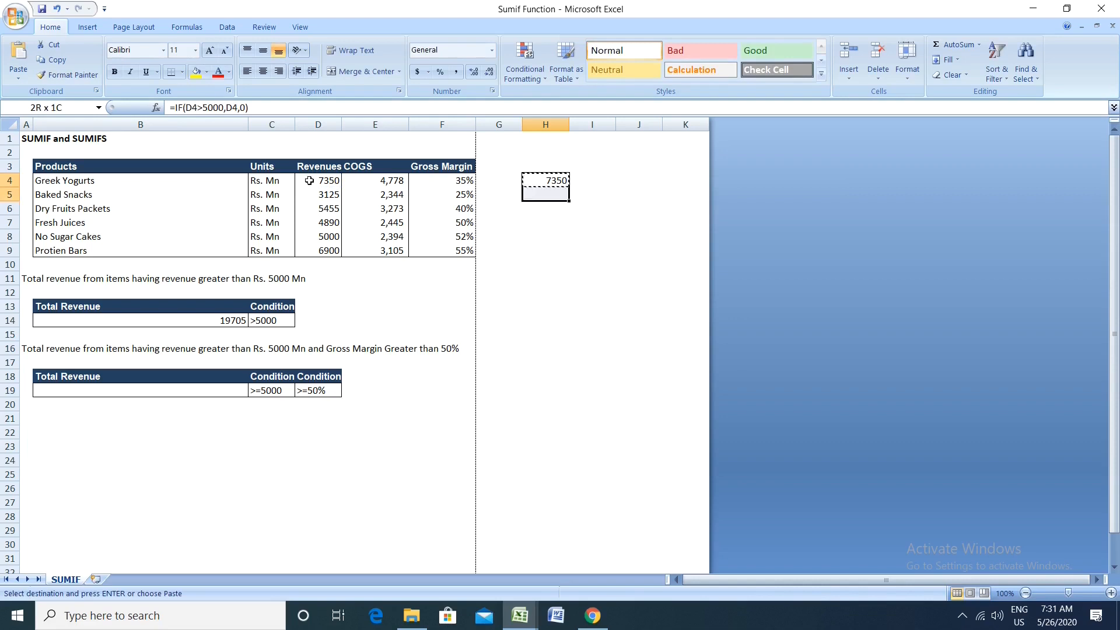
key(shift+Down)
key(shift+Down)
key(shift+Down)
key(shift+Down)
key(ctrl+v)
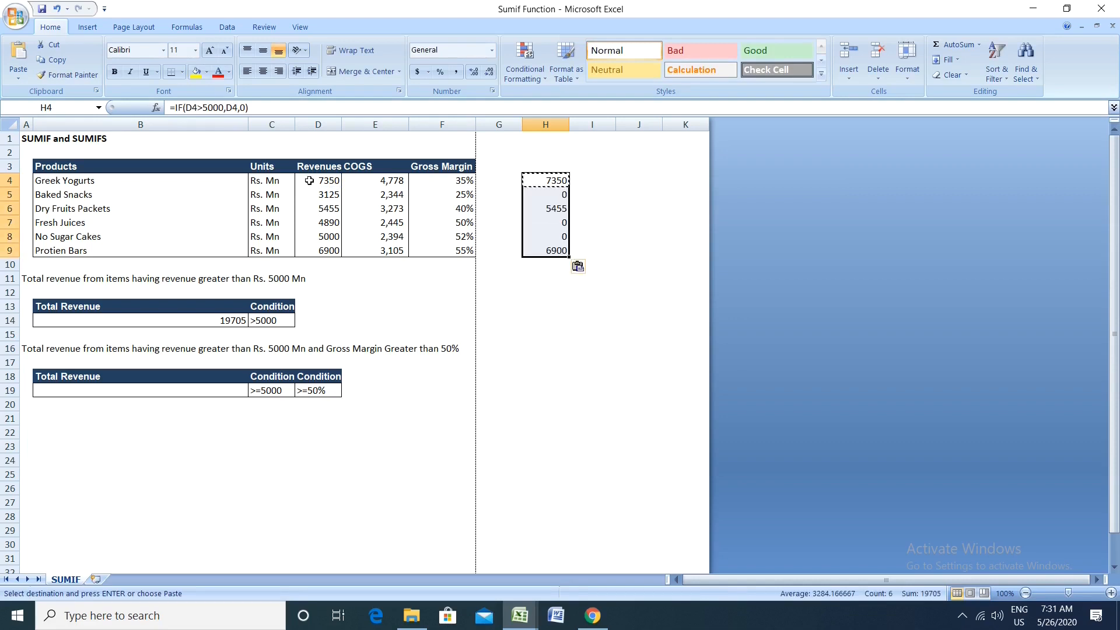
key(Escape)
Step: Total the IF results in H10 with the formula =SUM(H4:H9)
key(Down)
key(Down)
key(Down)
key(Down)
key(Down)
key(Down)
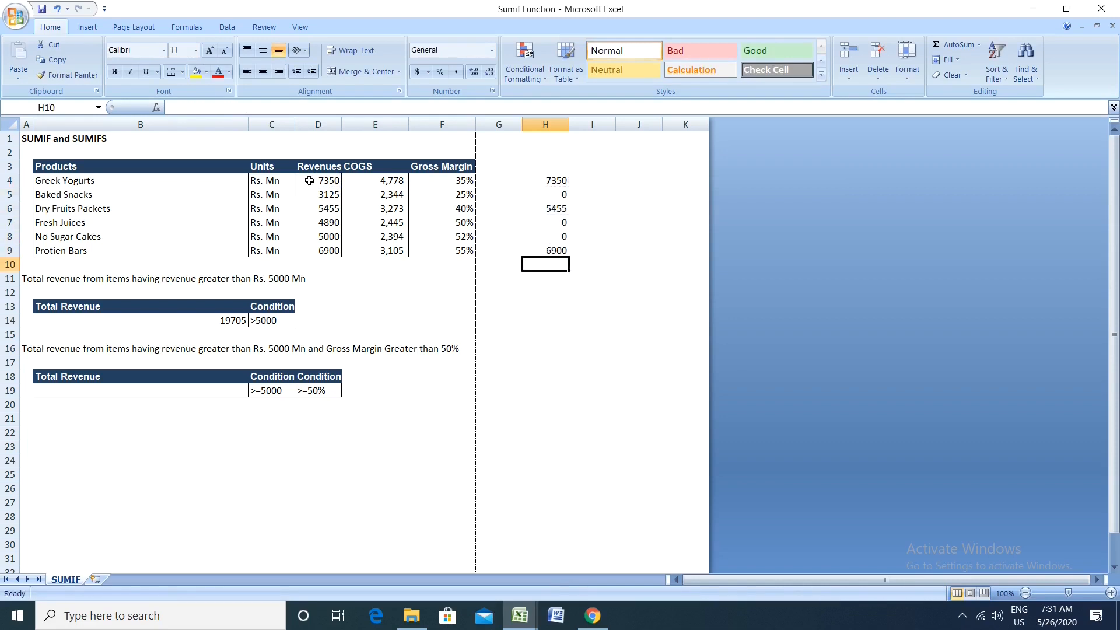
text(=sum()
key(Up)
key(shift+Up)
key(shift+Up)
key(shift+Up)
key(shift+Up)
key(shift+Up)
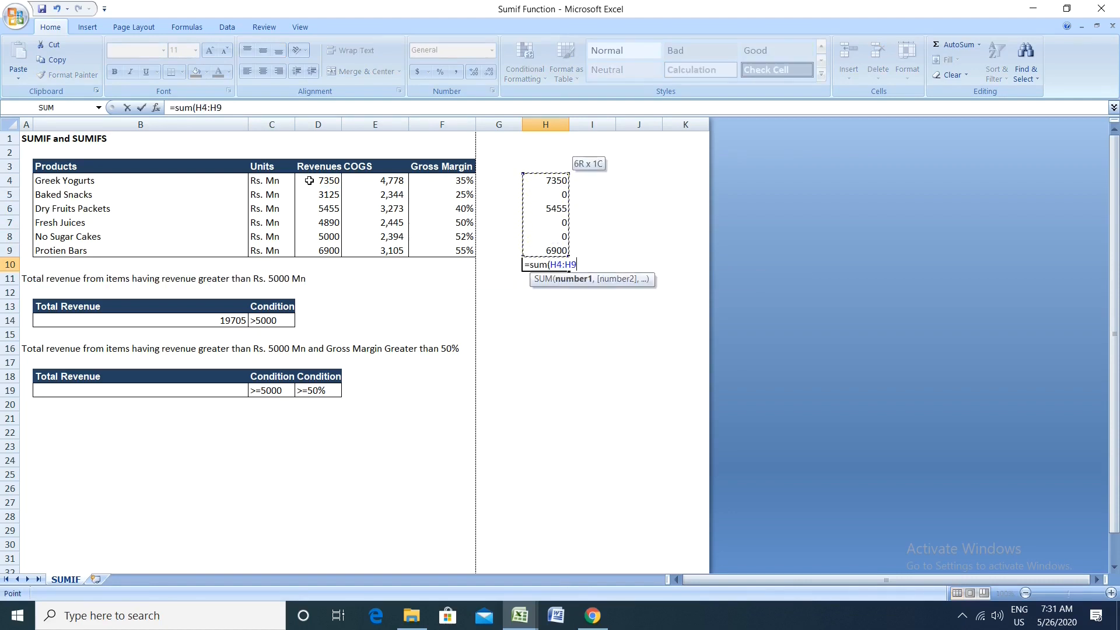
text())
key(ctrl+Return)
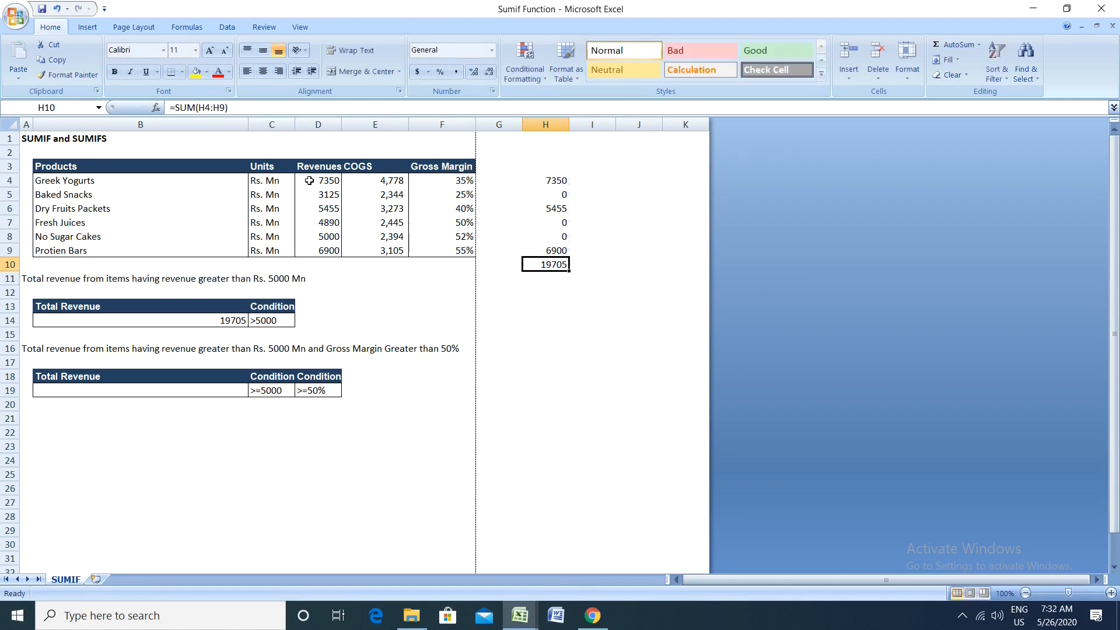
Step: Inspect the IF formula in H9 and the SUM formula in H10 along with their referenced cells
key(Up)
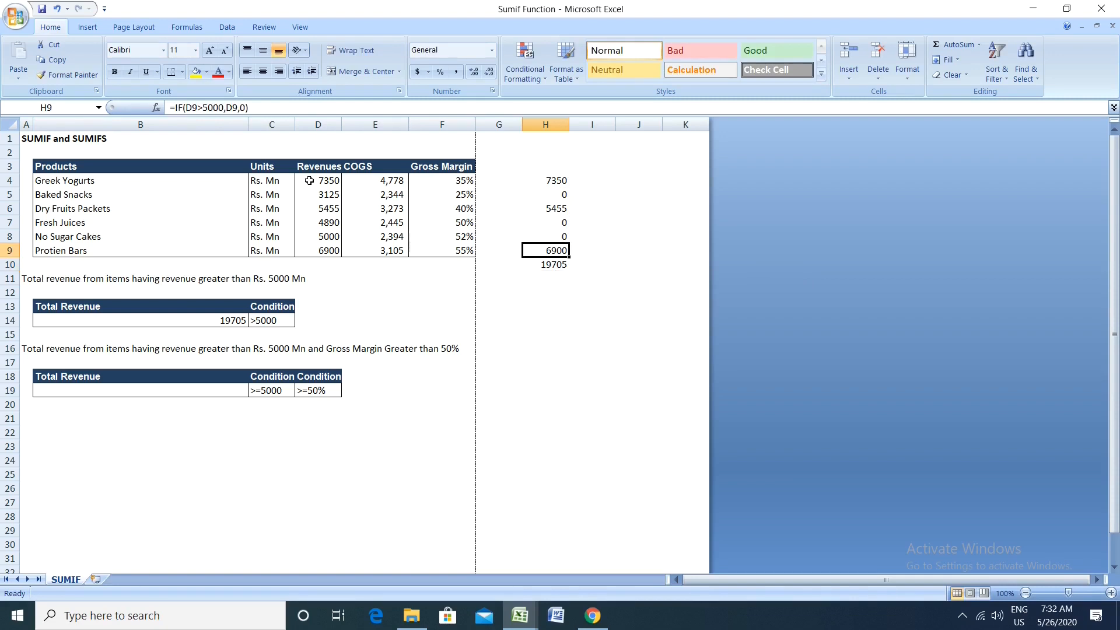
key(F2)
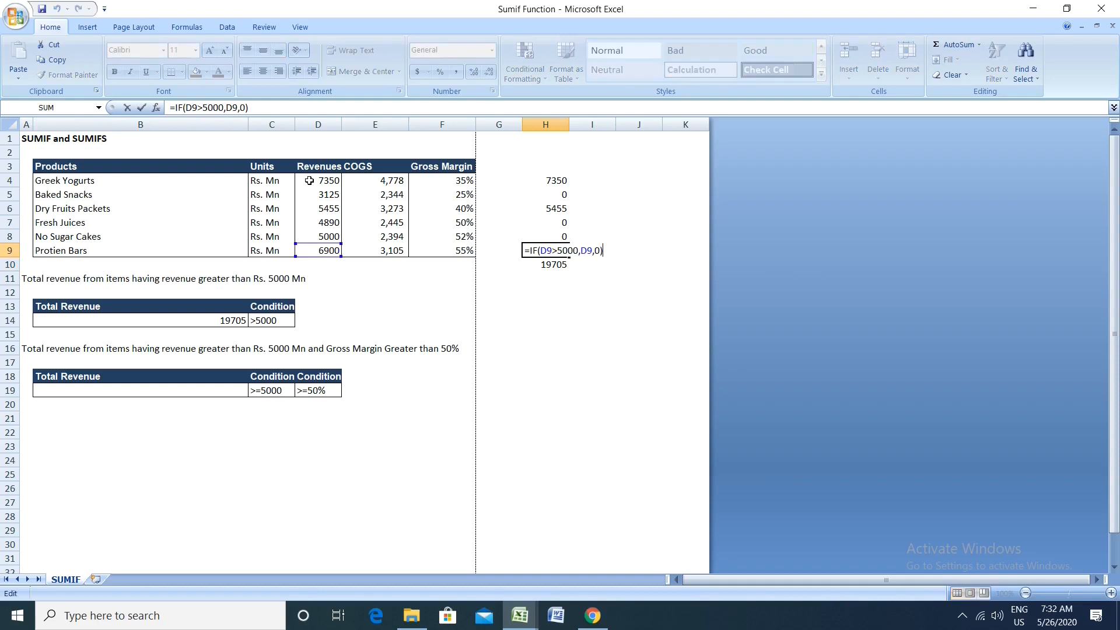
key(ctrl+Return)
key(Down)
key(F2)
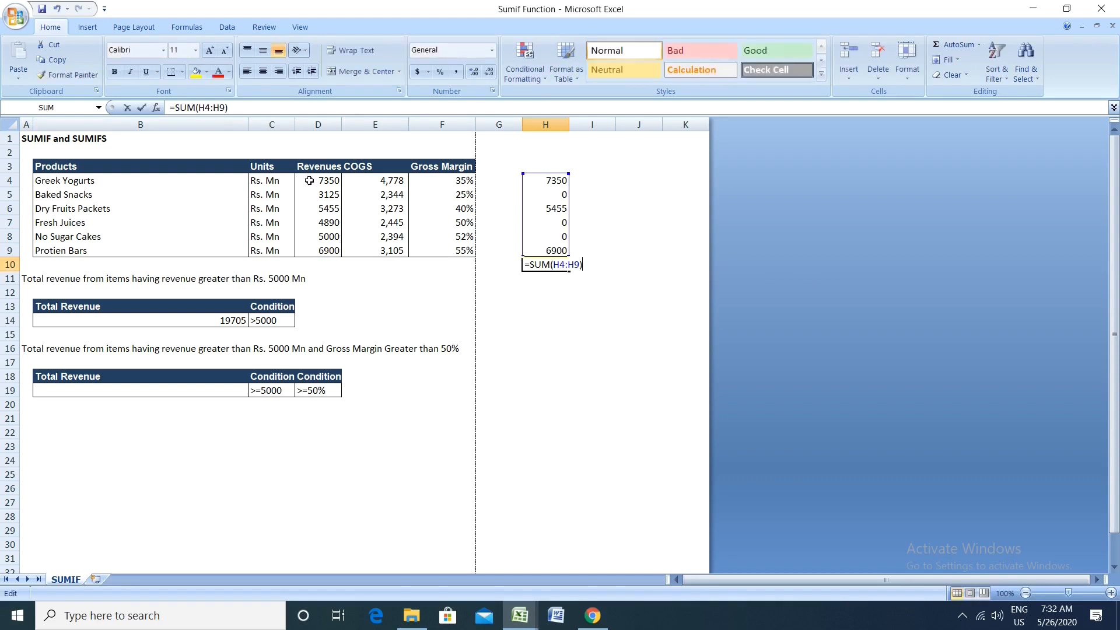
key(ctrl+Return)
key(Up)
key(Up)
key(Up)
key(Up)
key(Up)
key(Up)
key(Down)
key(Down)
key(Down)
key(Down)
key(Down)
key(Down)
key(shift+Up)
key(shift+Up)
key(shift+Up)
key(shift+Up)
key(shift+Up)
key(shift+Up)
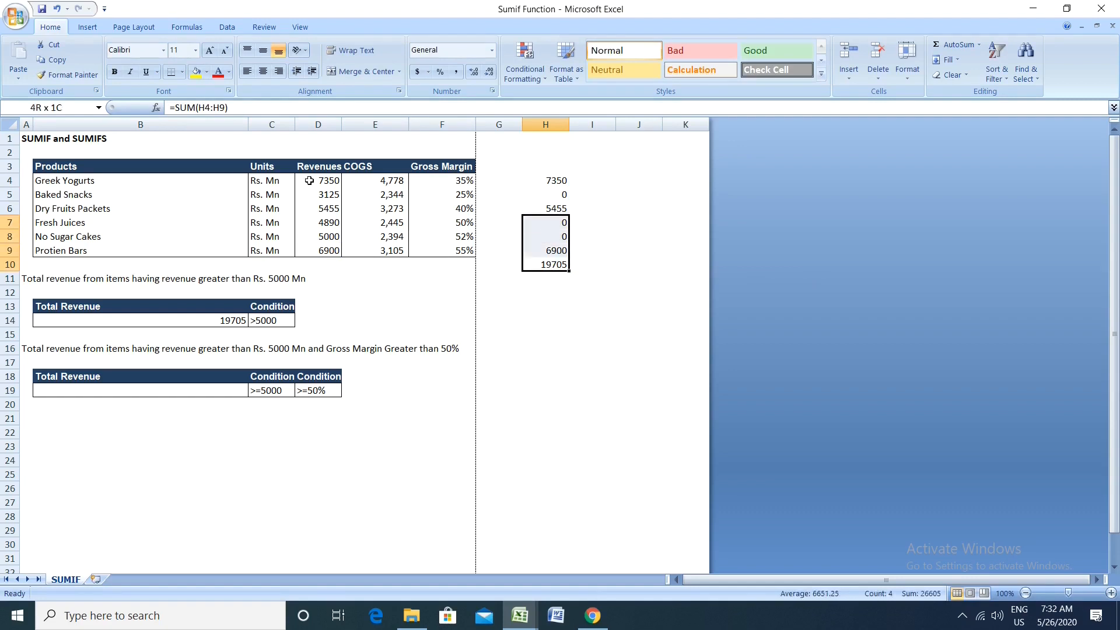
key(Down)
key(Down)
key(Up)
key(Up)
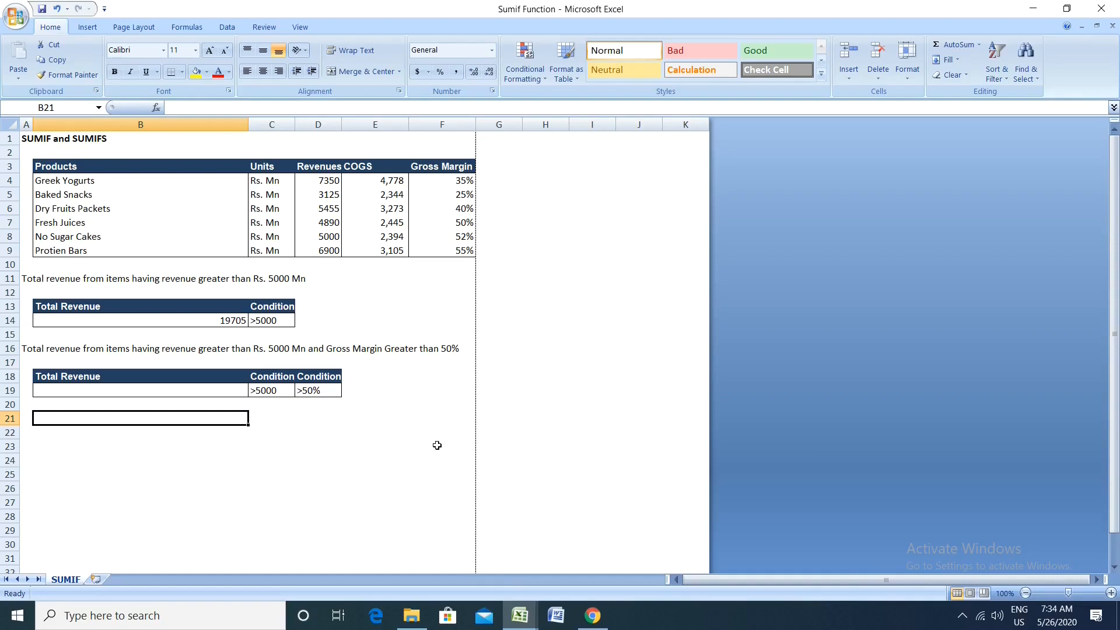
Step: Start a SUMIFS formula in B19 with the revenues D4:D9 as the sum range
key(Up)
key(Up)
key(Up)
key(Up)
key(Up)
key(Left)
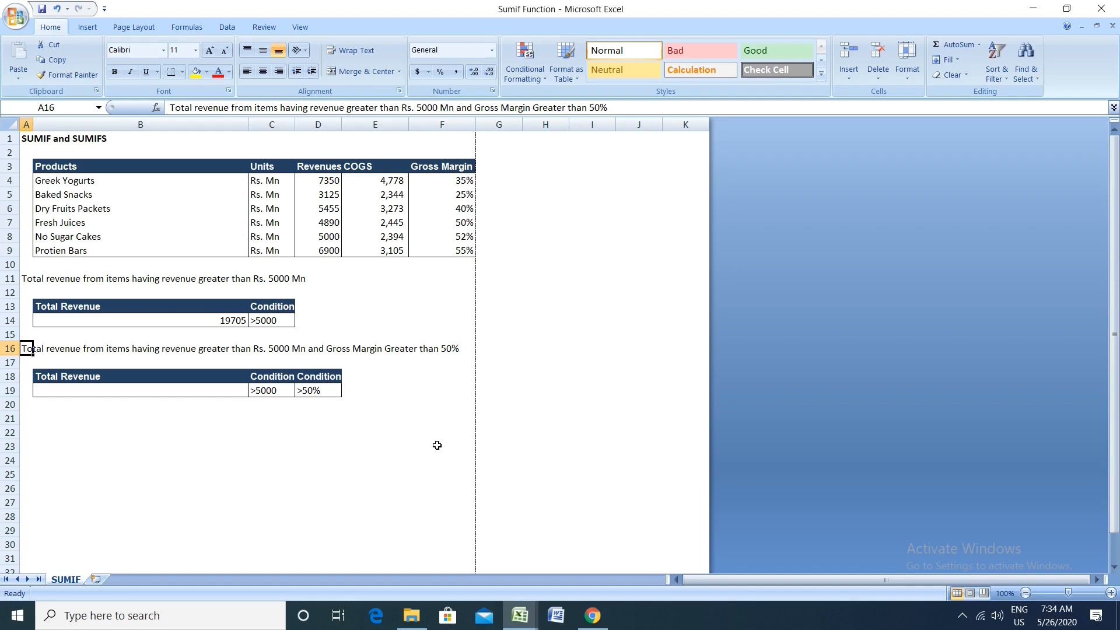
key(Down)
key(Down)
key(Down)
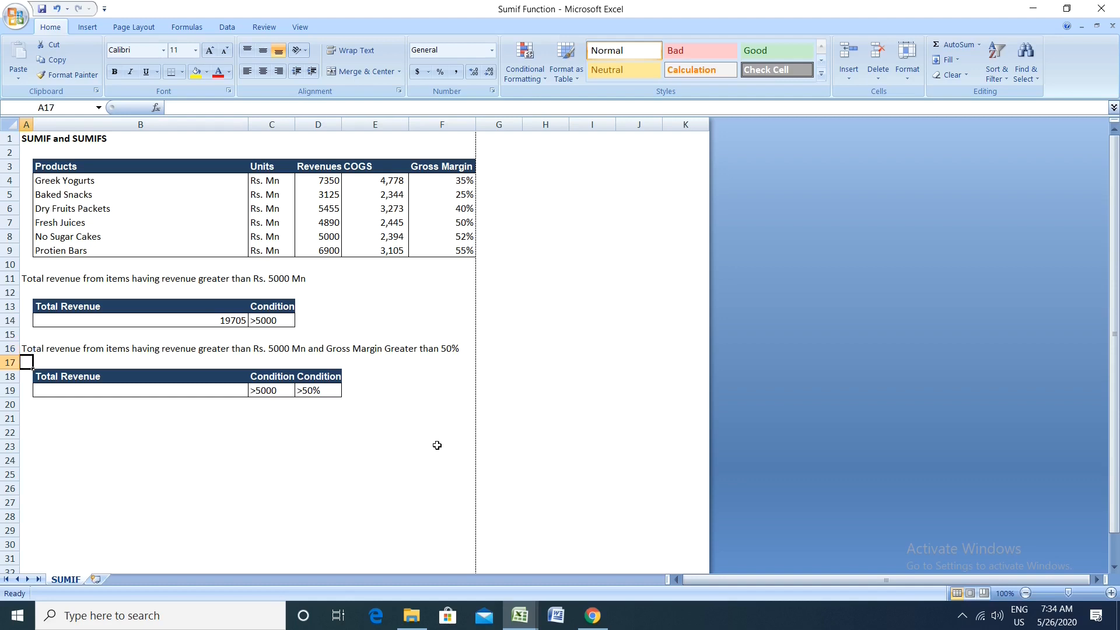
key(Right)
text(=s)
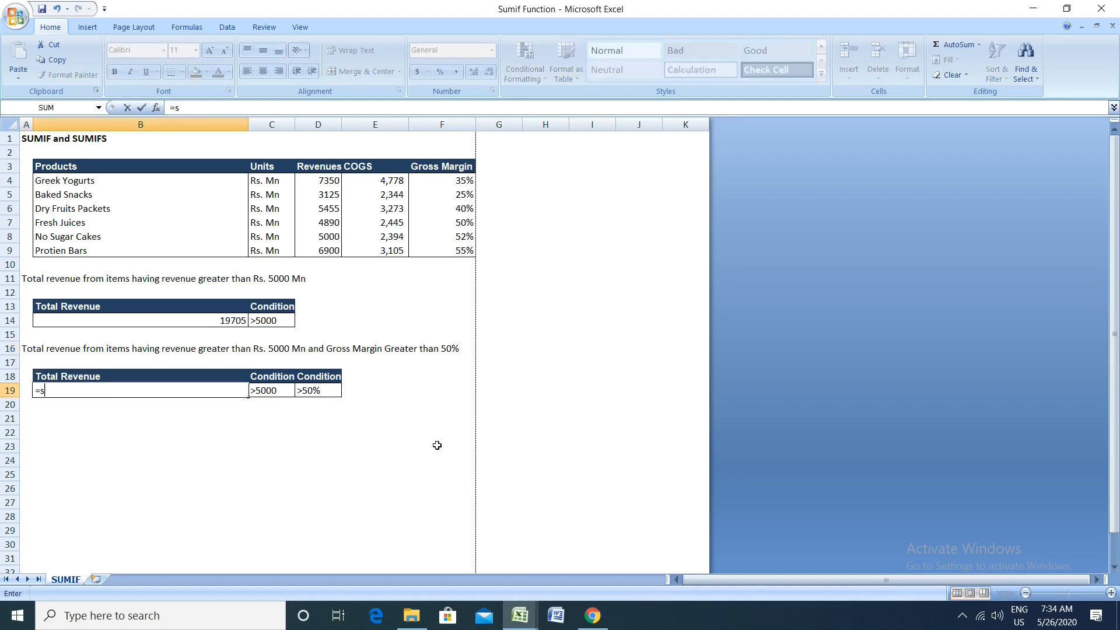
text(umifs()
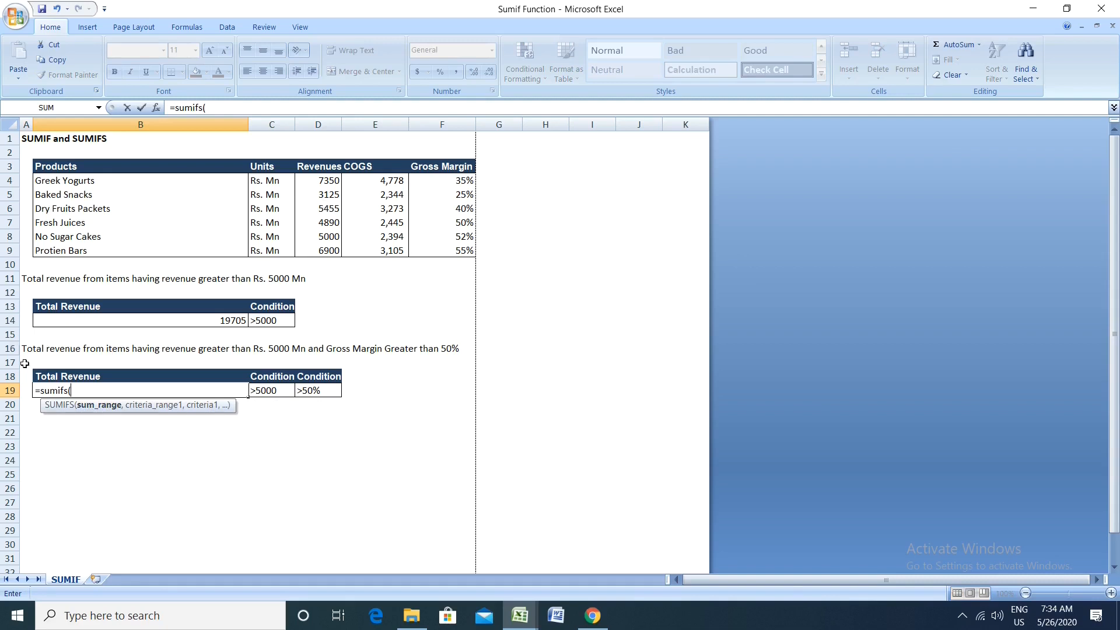
drag(331, 180, 328, 250)
text(,)
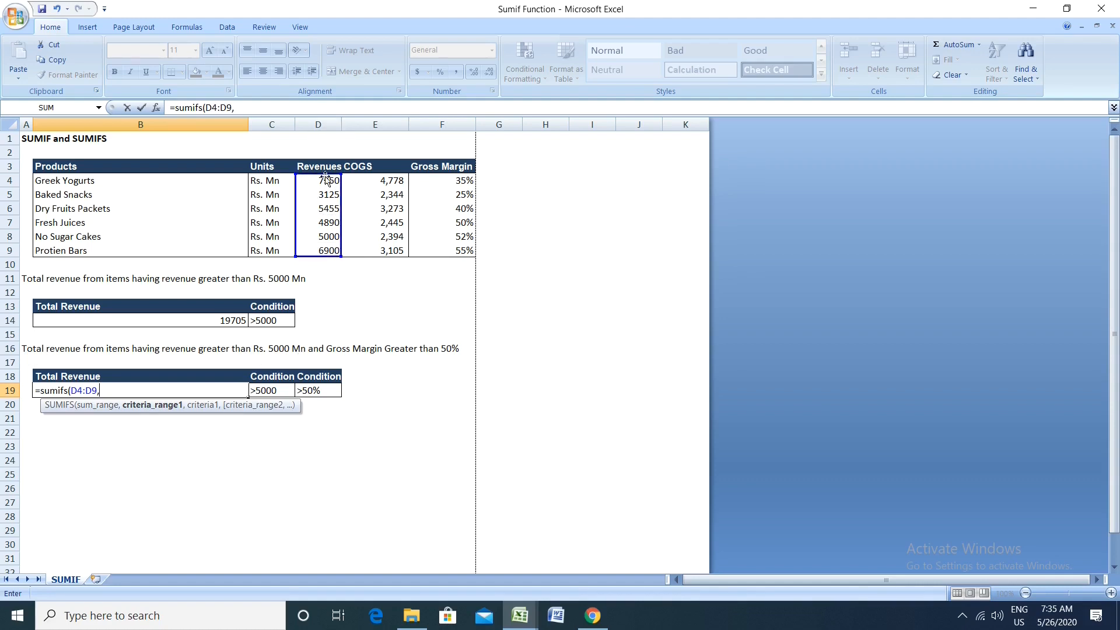
Step: Add the first criteria pair to the SUMIFS formula, using revenues D4:D9 as the range and C19 as the condition
drag(326, 179, 330, 240)
text(,)
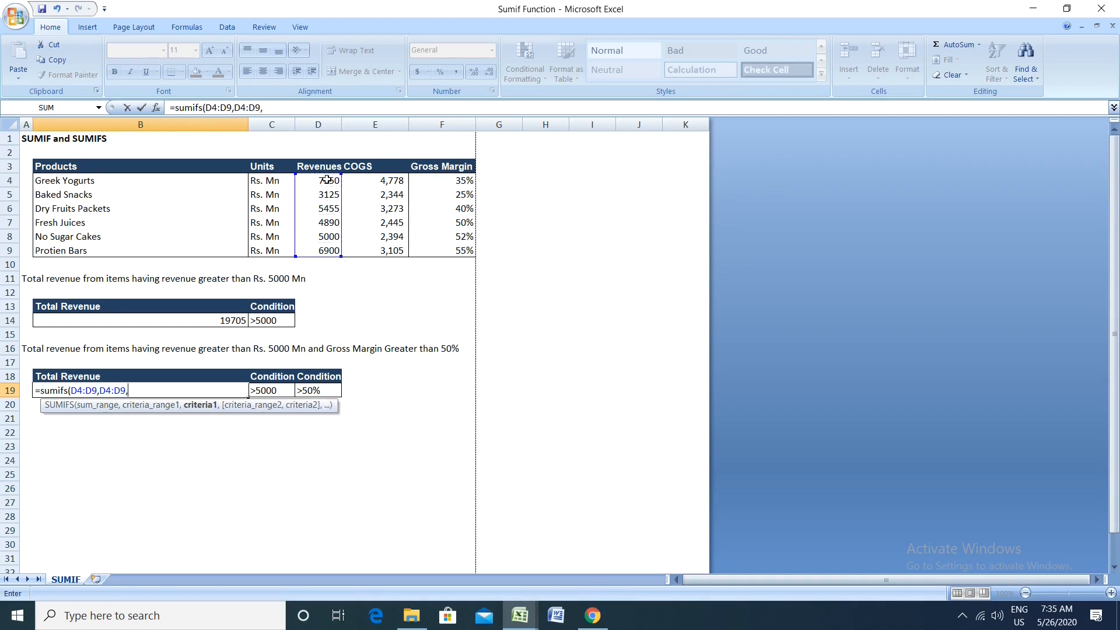
click(272, 391)
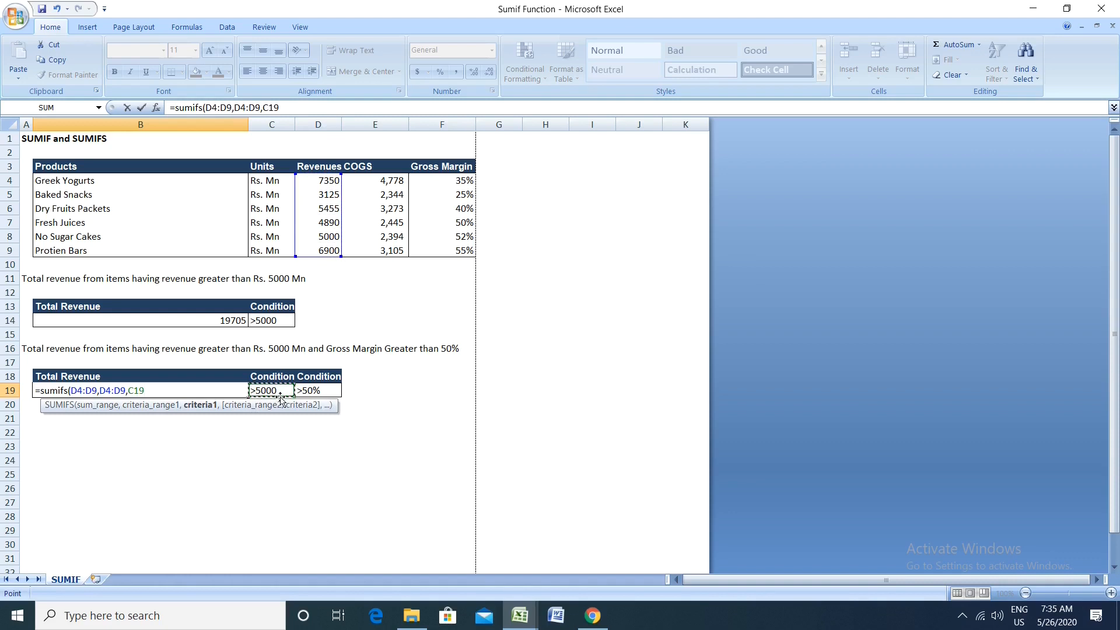
text(,)
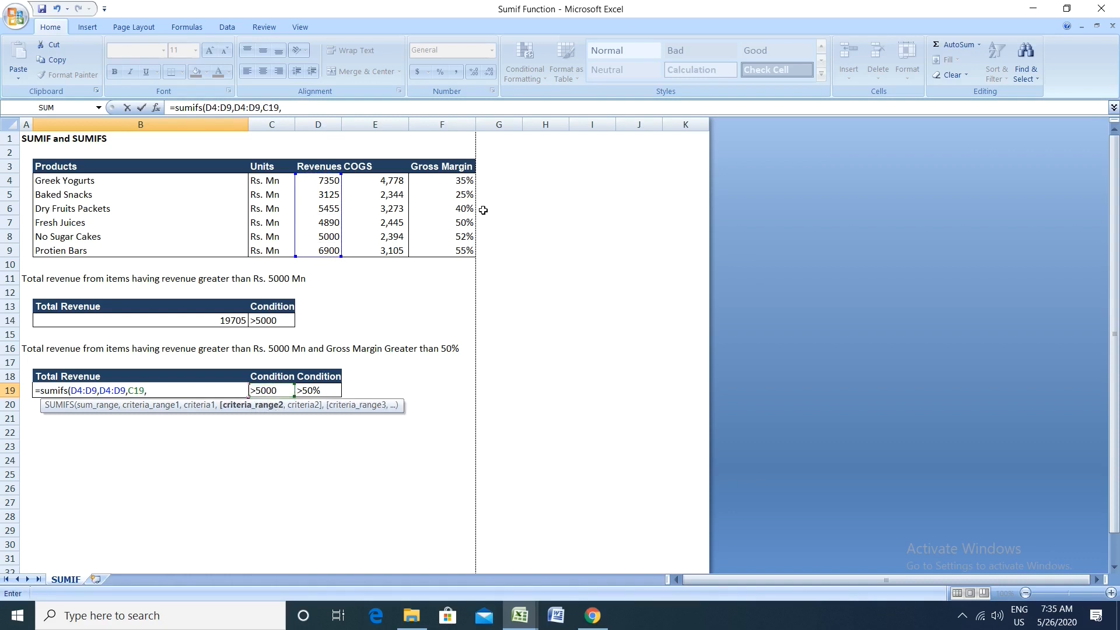
Step: Complete the SUMIFS formula in B19 with gross margins F4:F9 as the second criteria range and D19 as its condition
click(447, 182)
key(shift+Down)
key(shift+Down)
key(shift+Down)
key(shift+Down)
key(shift+Down)
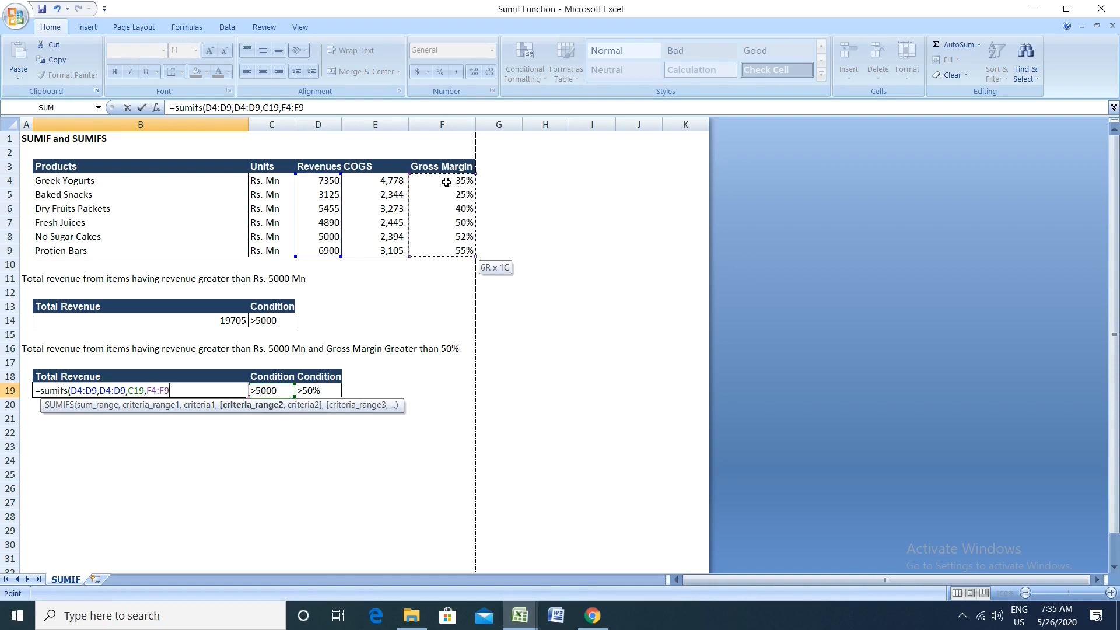
text(,)
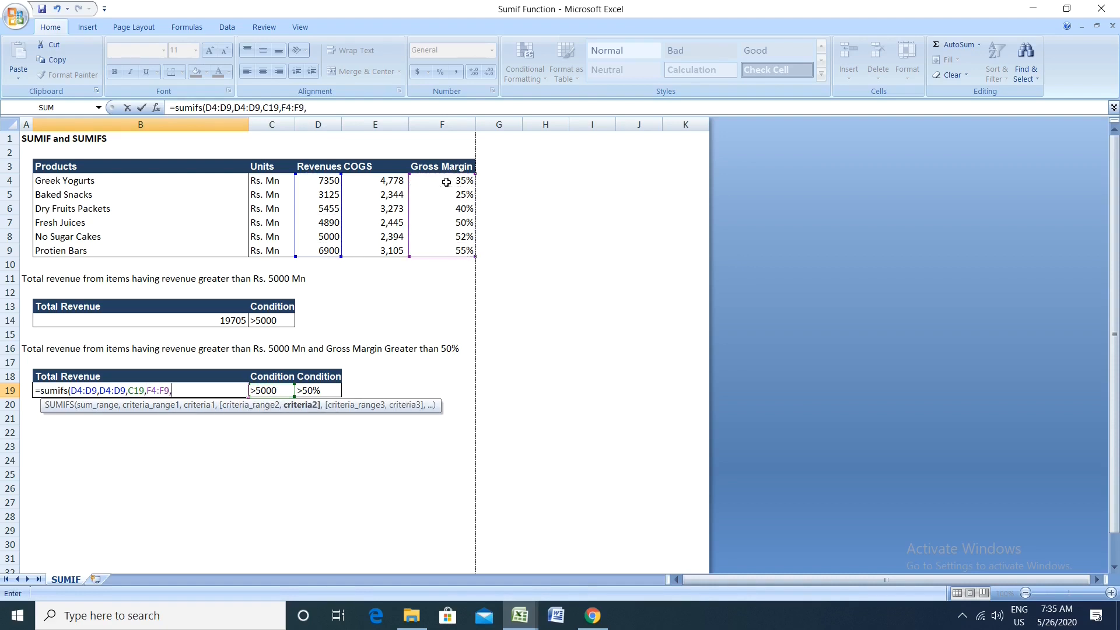
click(324, 390)
text())
key(Return)
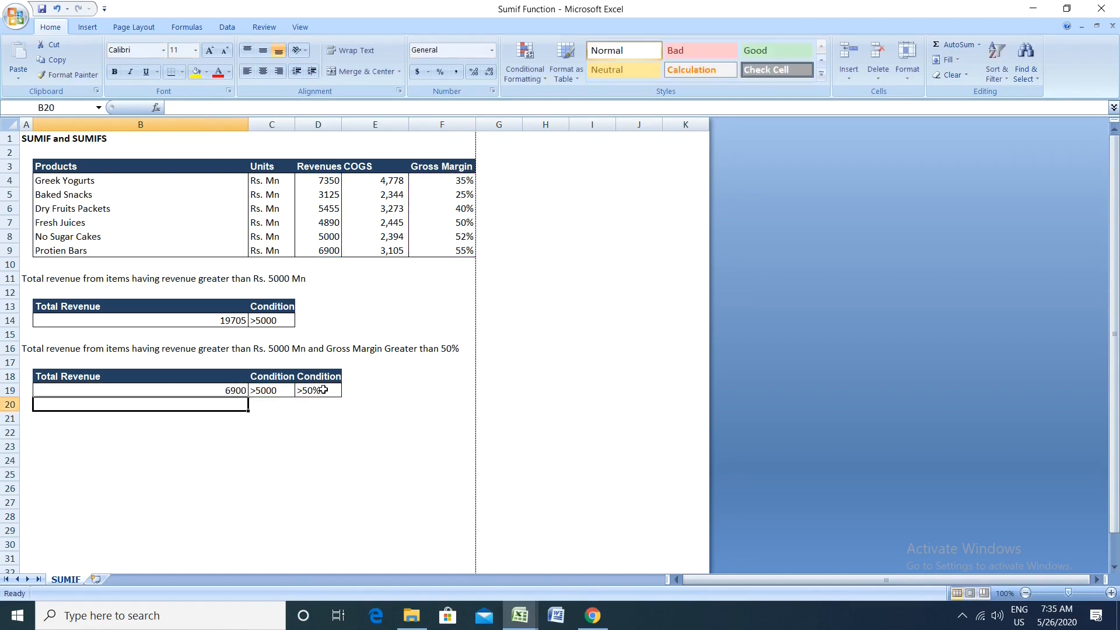
key(Up)
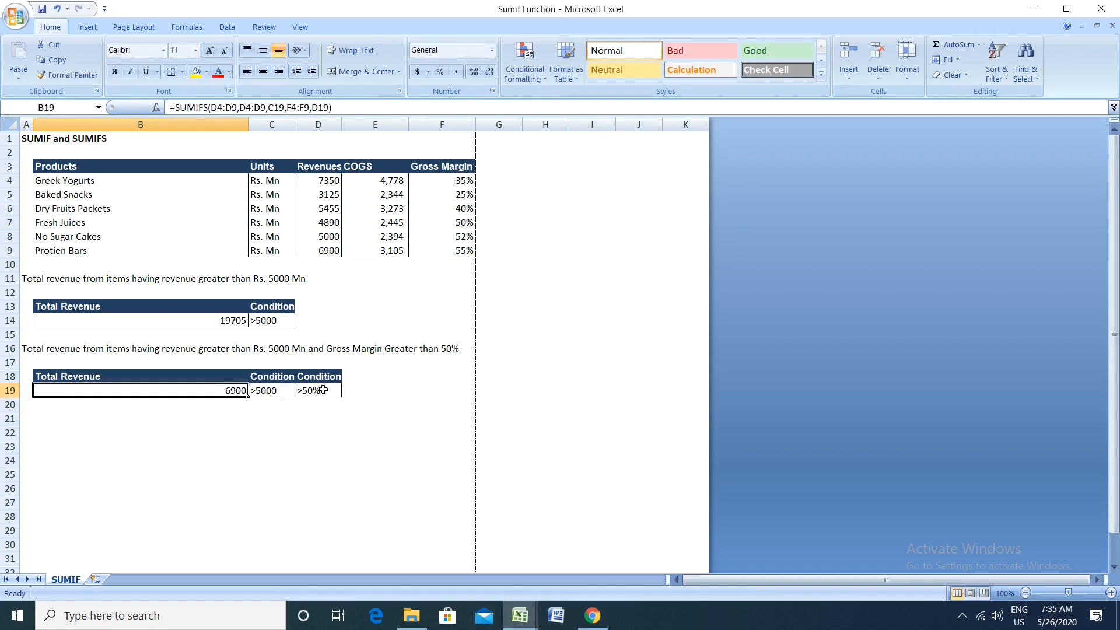